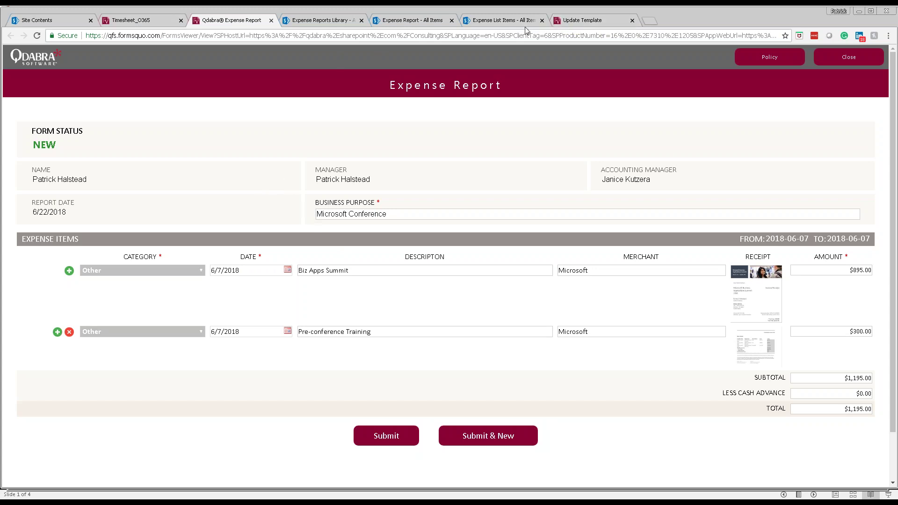
Step: Open the Qdabra® Expense Report template from the Internal group of FormsViewer's managed templates in the Forms Designer
{"action": "left_click", "coordinate": [575, 21]}
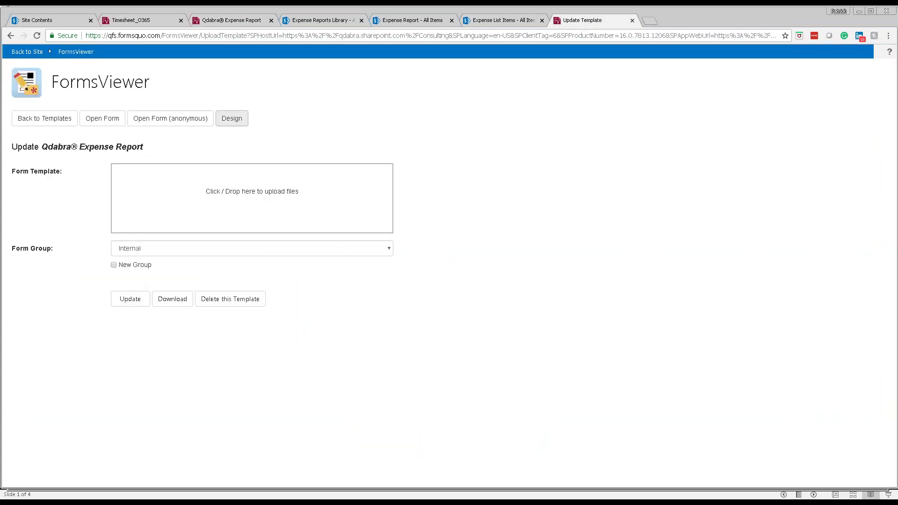
{"action": "left_click", "coordinate": [65, 53]}
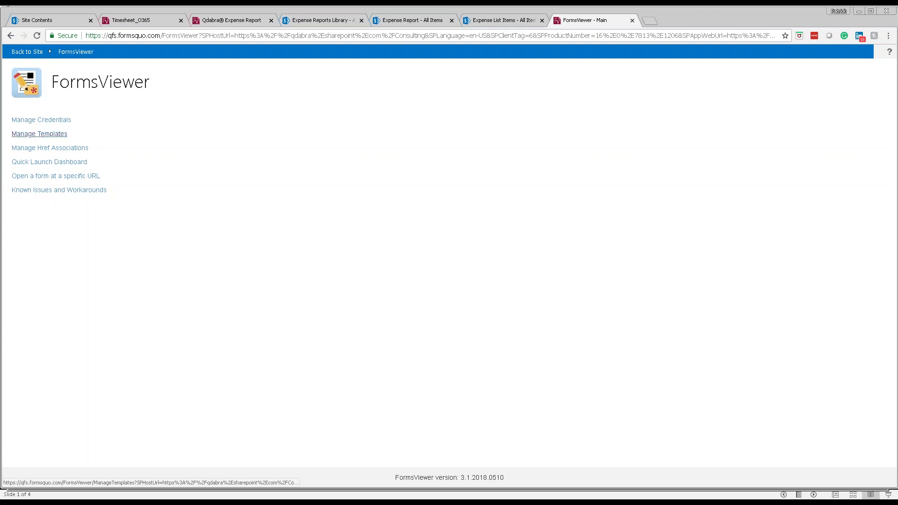
{"action": "left_click", "coordinate": [59, 136]}
{"action": "left_click", "coordinate": [59, 134]}
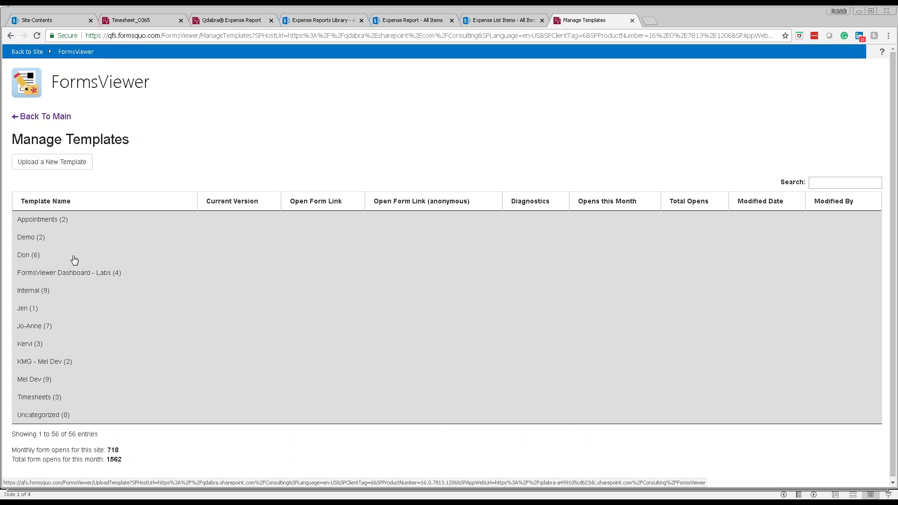
{"action": "left_click", "coordinate": [39, 291]}
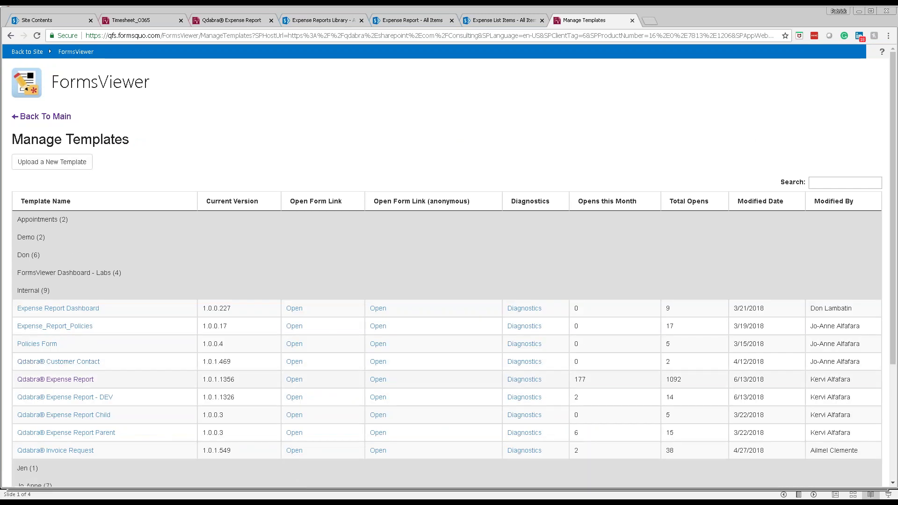
{"action": "left_click", "coordinate": [66, 380]}
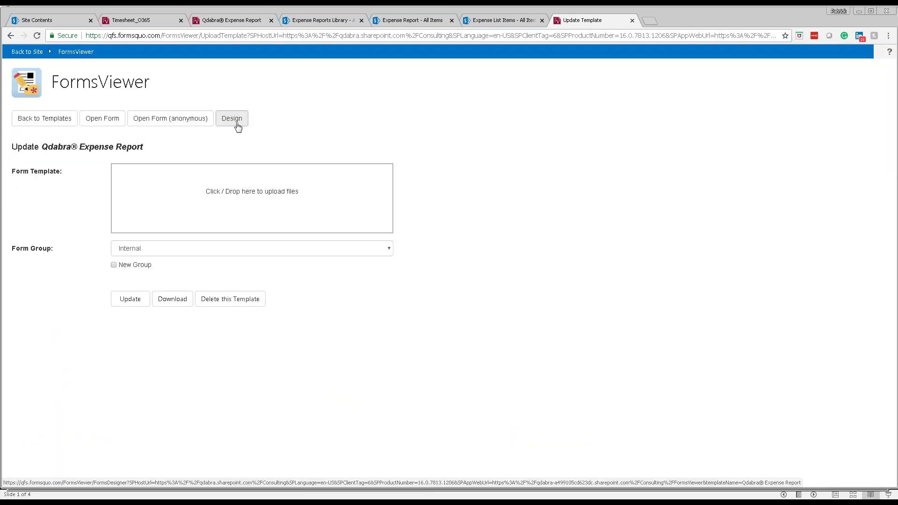
{"action": "left_click", "coordinate": [236, 123]}
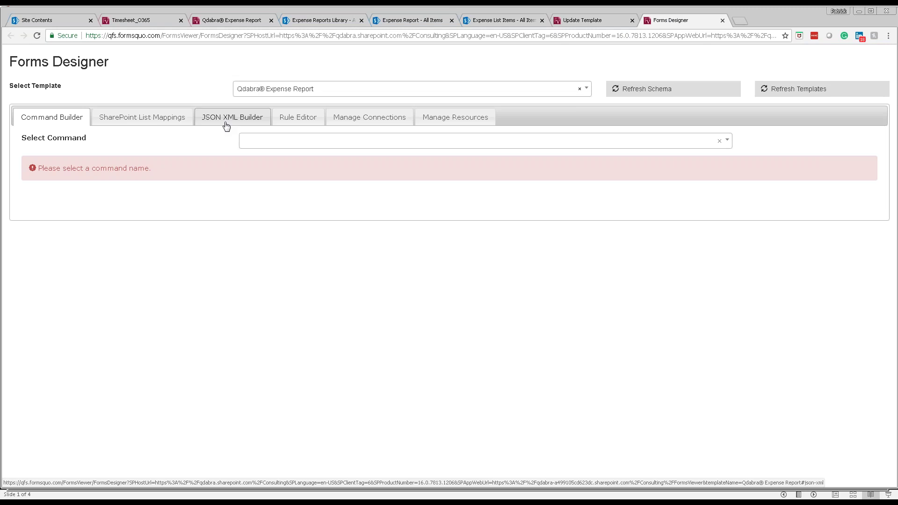
Step: Load the existing SharePoint list mapping named "mapping" for the expense report template
{"action": "left_click", "coordinate": [178, 119]}
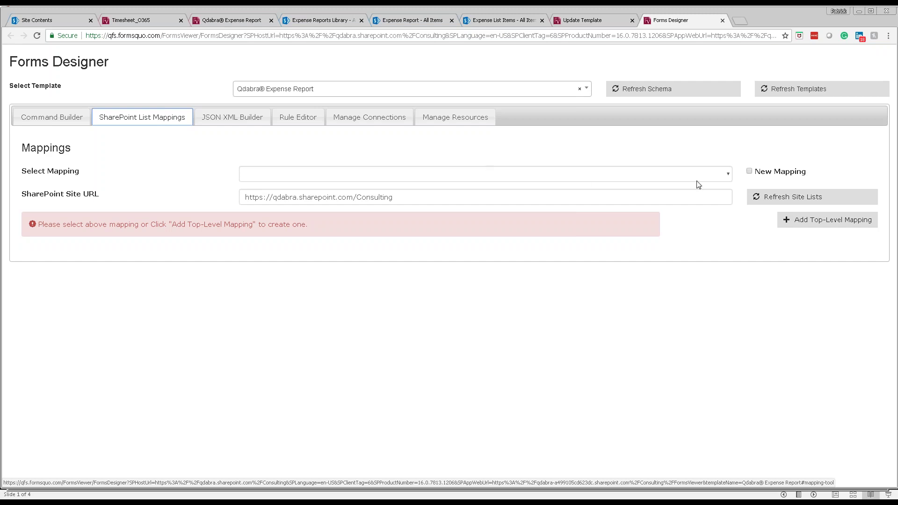
{"action": "left_click", "coordinate": [708, 178]}
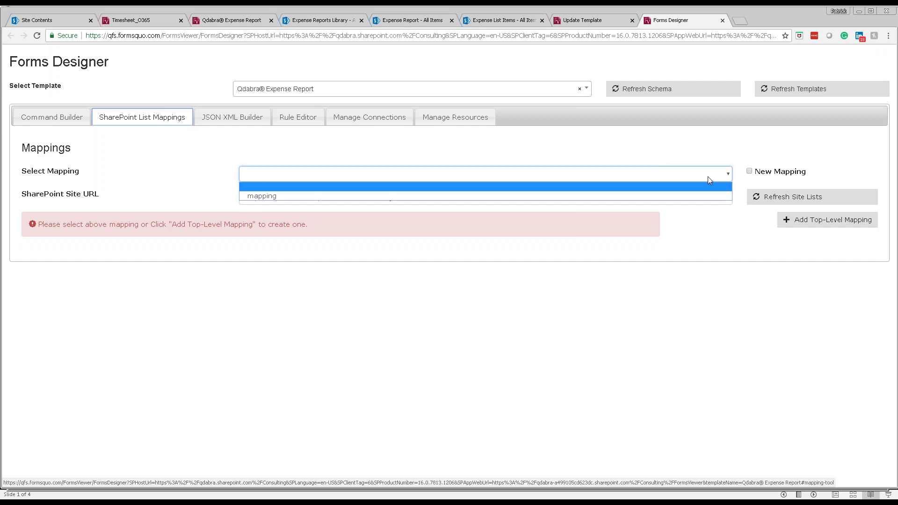
{"action": "left_click", "coordinate": [674, 194]}
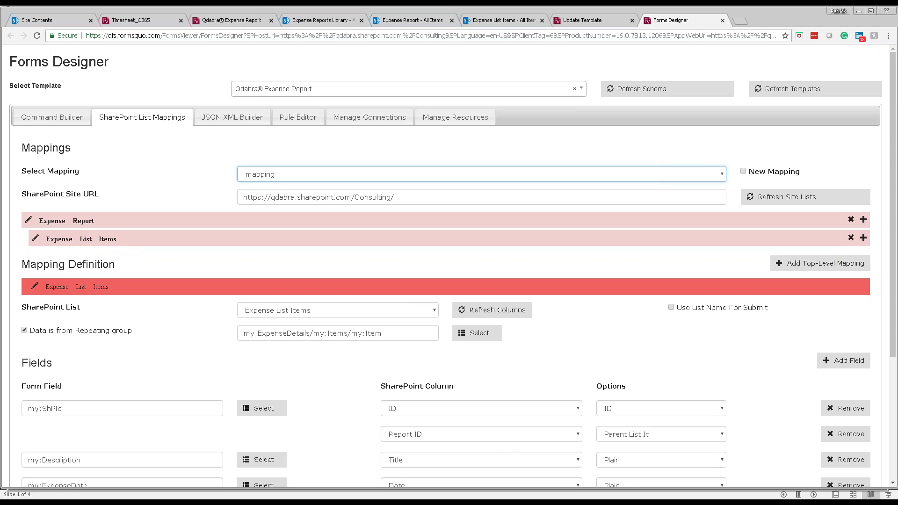
Step: Examine how the Expense List Items form fields map to SharePoint columns, including the option types available for the ID field
{"action": "scroll", "coordinate": [122, 242], "scroll_direction": "down", "scroll_amount": 2}
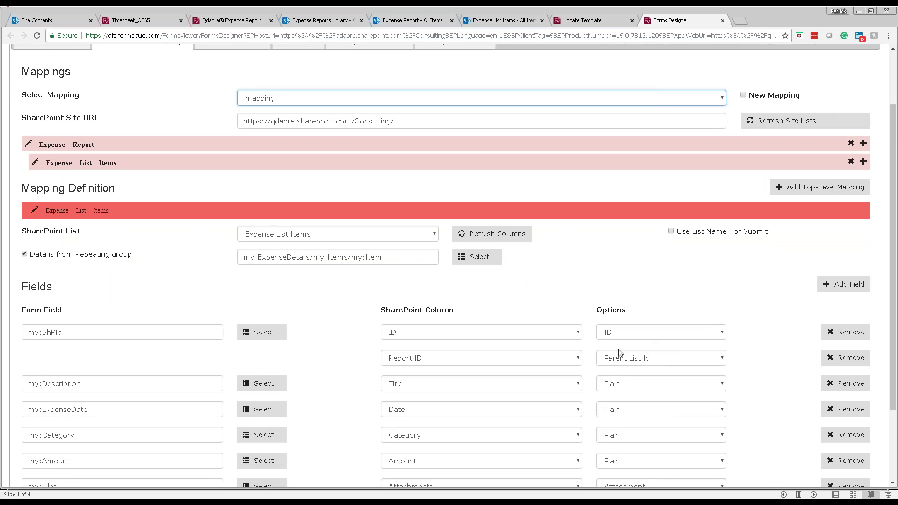
{"action": "scroll", "coordinate": [602, 381], "scroll_direction": "down", "scroll_amount": 1}
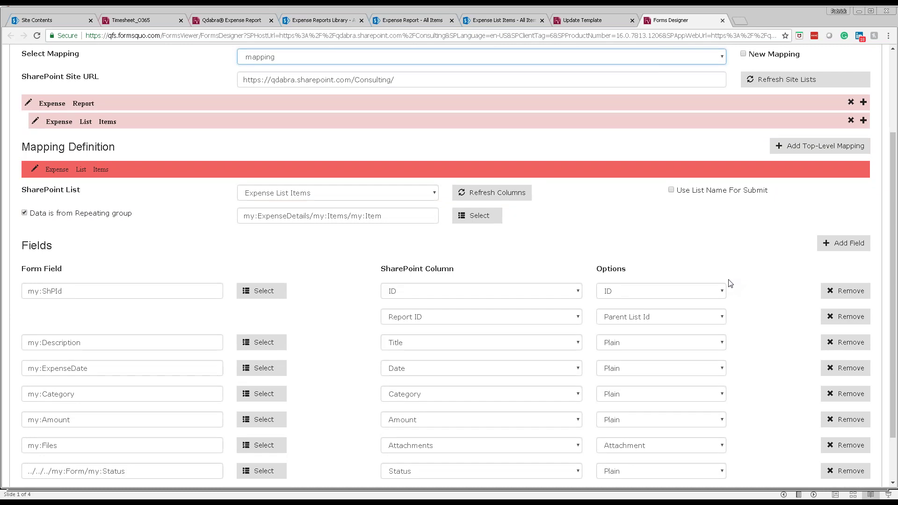
{"action": "left_click", "coordinate": [703, 296]}
{"action": "left_click", "coordinate": [701, 297]}
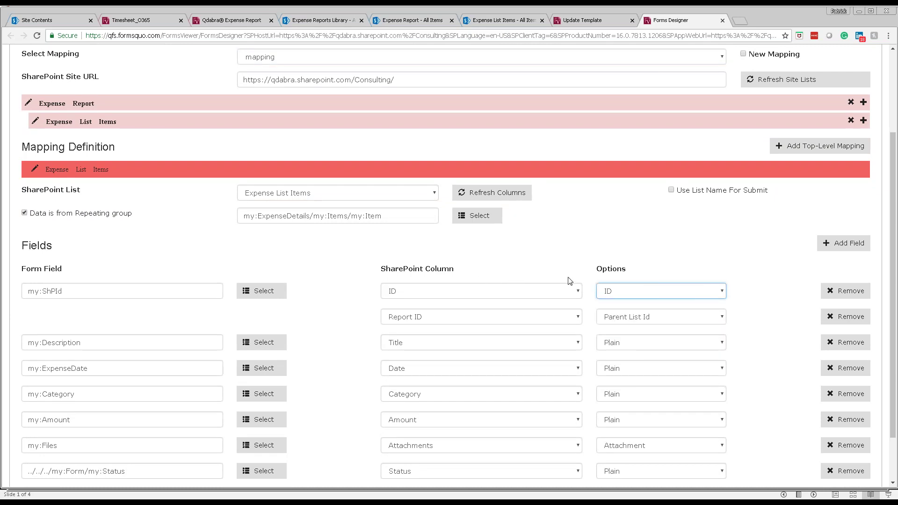
{"action": "left_click", "coordinate": [719, 291]}
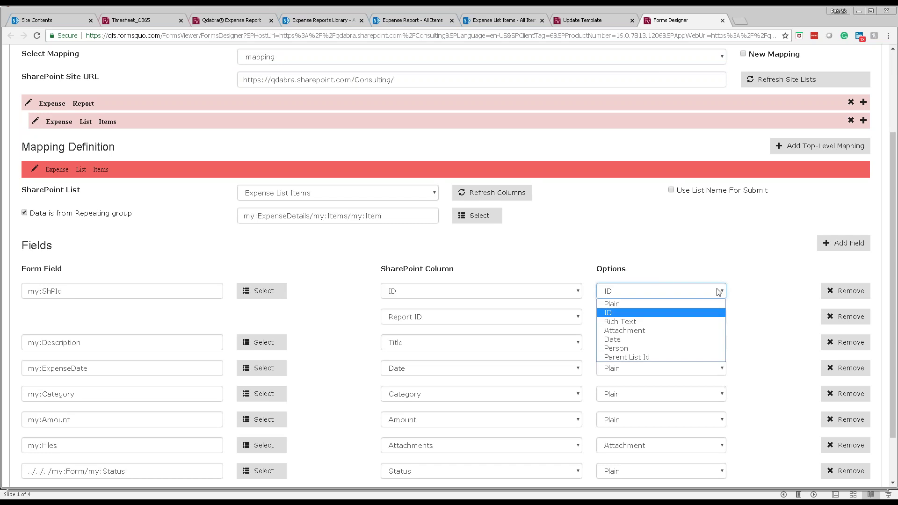
{"action": "left_click", "coordinate": [735, 288]}
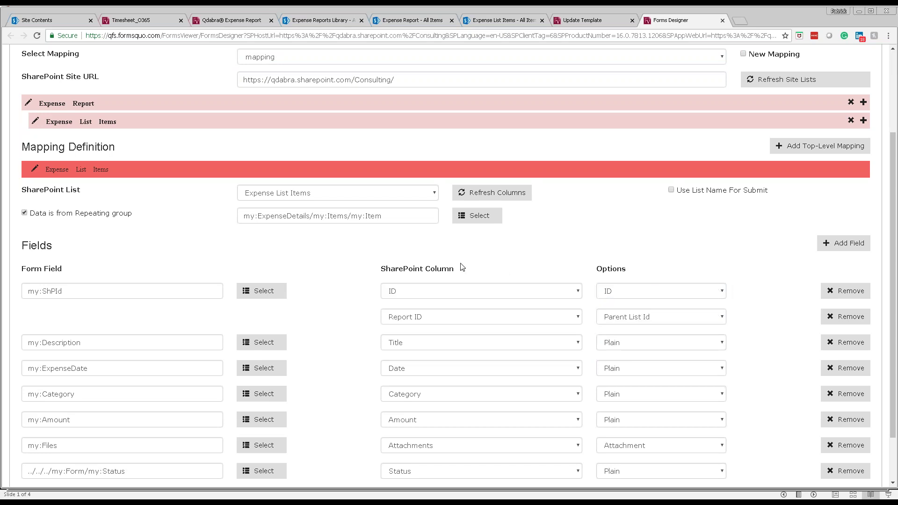
{"action": "scroll", "coordinate": [467, 257], "scroll_direction": "down", "scroll_amount": 2}
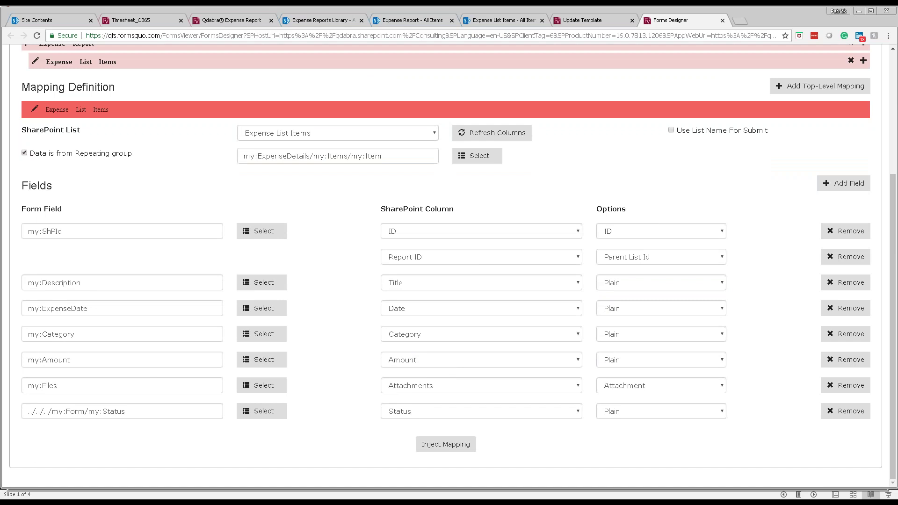
{"action": "scroll", "coordinate": [449, 265], "scroll_direction": "up", "scroll_amount": 5}
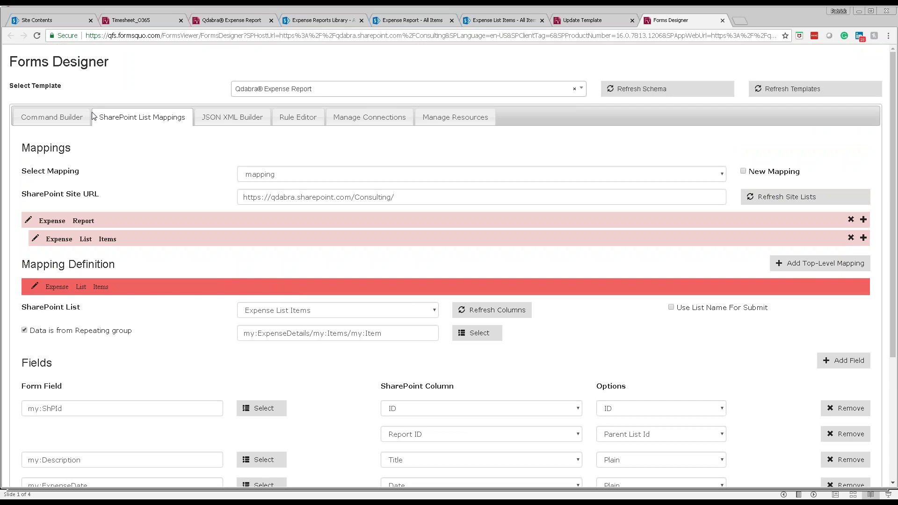
Step: Choose SubmitToSharePointList as the command to build in the Command Builder
{"action": "left_click", "coordinate": [71, 118]}
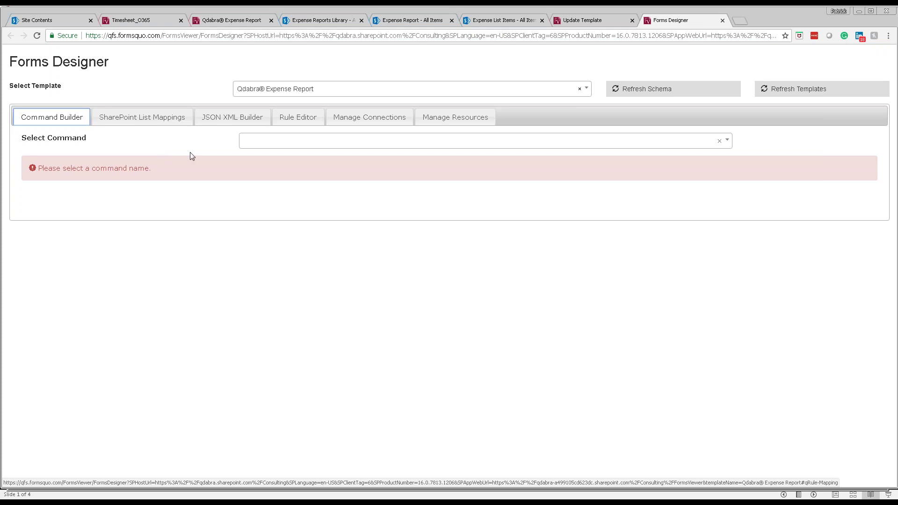
{"action": "left_click", "coordinate": [271, 146]}
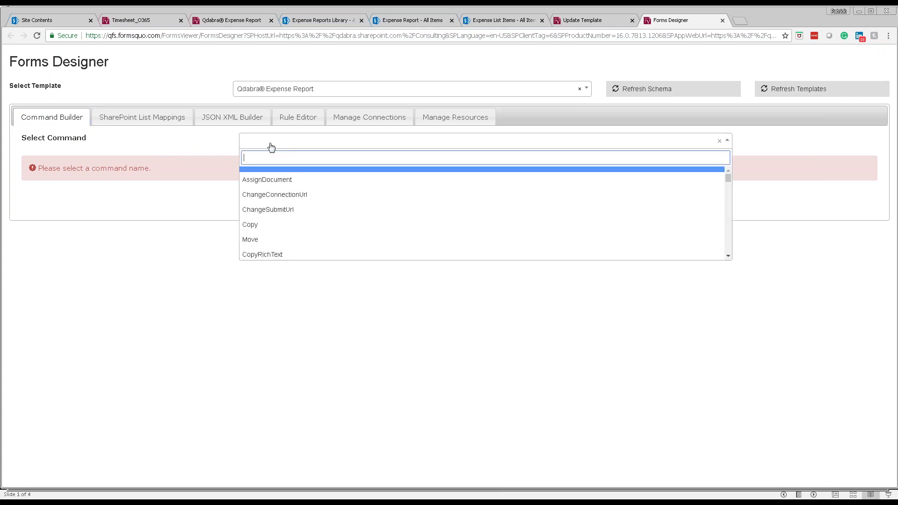
{"action": "type", "text": "SubmitToS"}
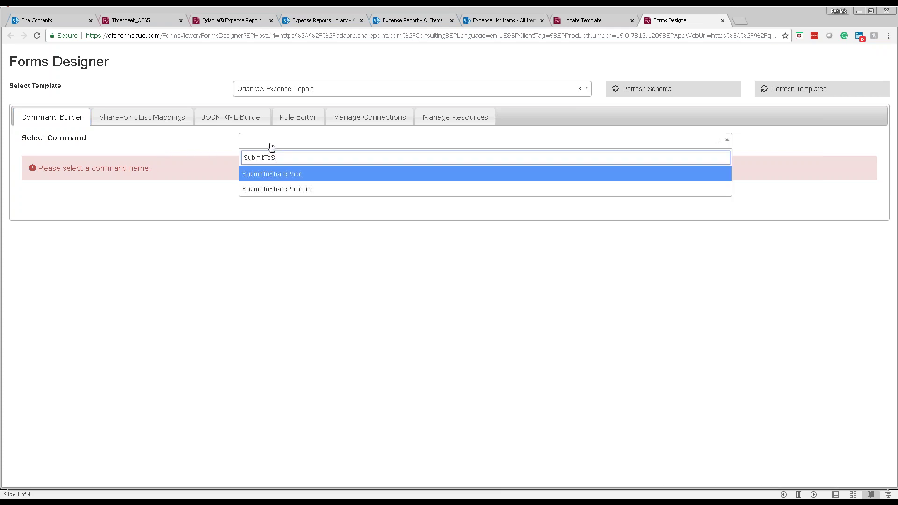
{"action": "type", "text": "harePointList"}
{"action": "left_click", "coordinate": [270, 146]}
{"action": "left_click", "coordinate": [274, 146]}
{"action": "type", "text": "si"}
{"action": "key", "text": "BackSpace"}
{"action": "key", "text": "BackSpace"}
{"action": "type", "text": "sub"}
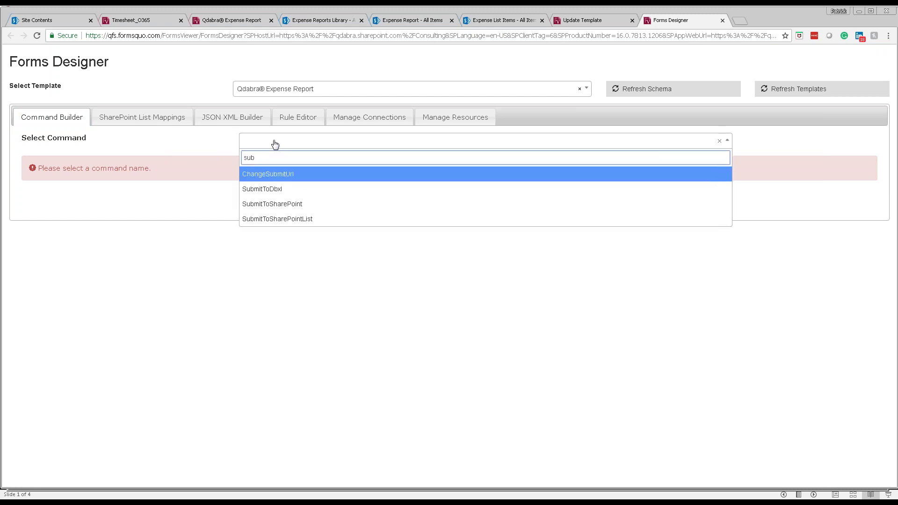
{"action": "left_click", "coordinate": [290, 219]}
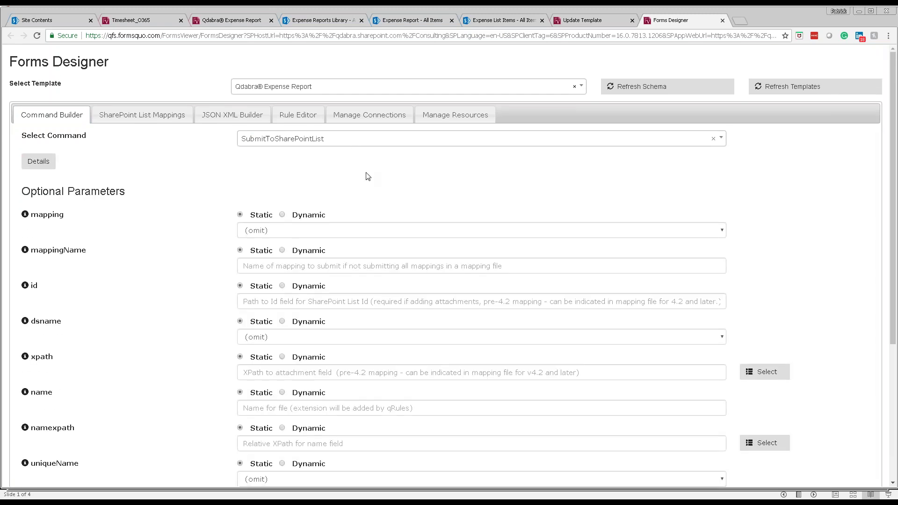
Step: Set the command's mapping parameter to the static value "mapping"
{"action": "scroll", "coordinate": [368, 176], "scroll_direction": "down", "scroll_amount": 1}
{"action": "scroll", "coordinate": [367, 176], "scroll_direction": "down", "scroll_amount": 1}
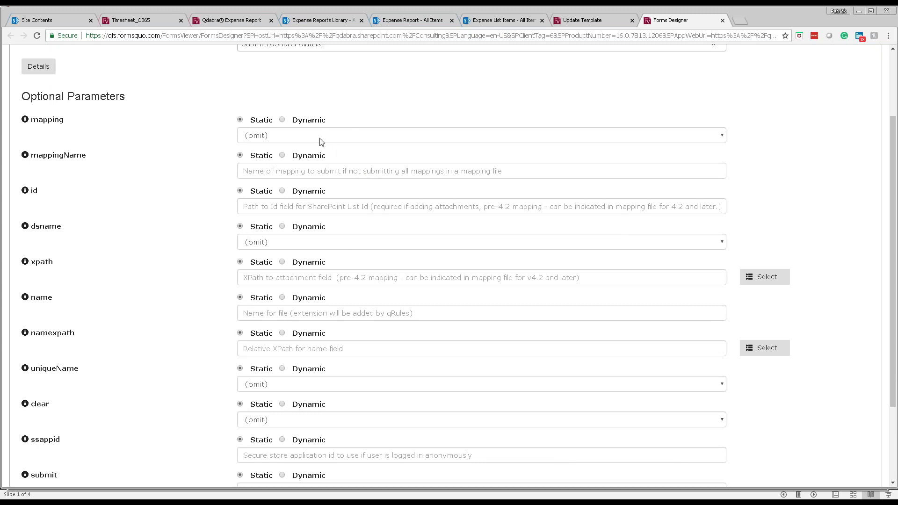
{"action": "left_click", "coordinate": [351, 141]}
{"action": "left_click", "coordinate": [302, 238]}
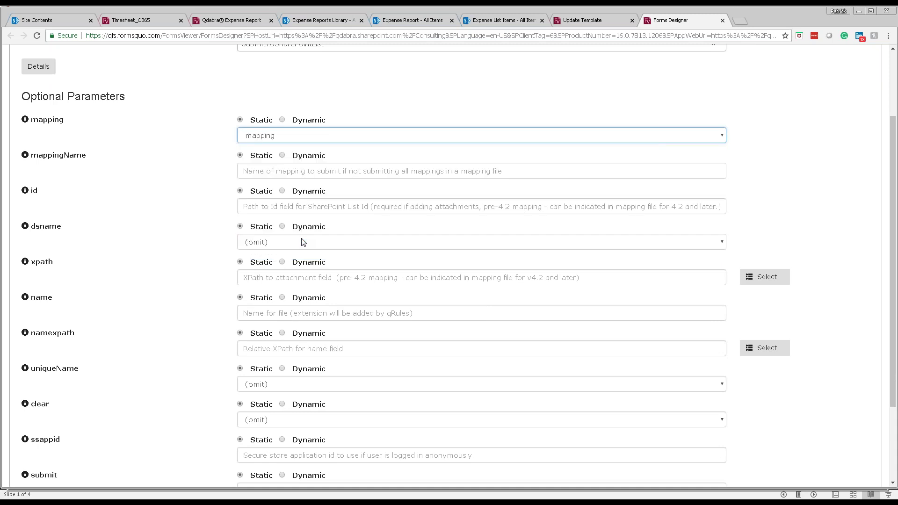
{"action": "left_click", "coordinate": [743, 140]}
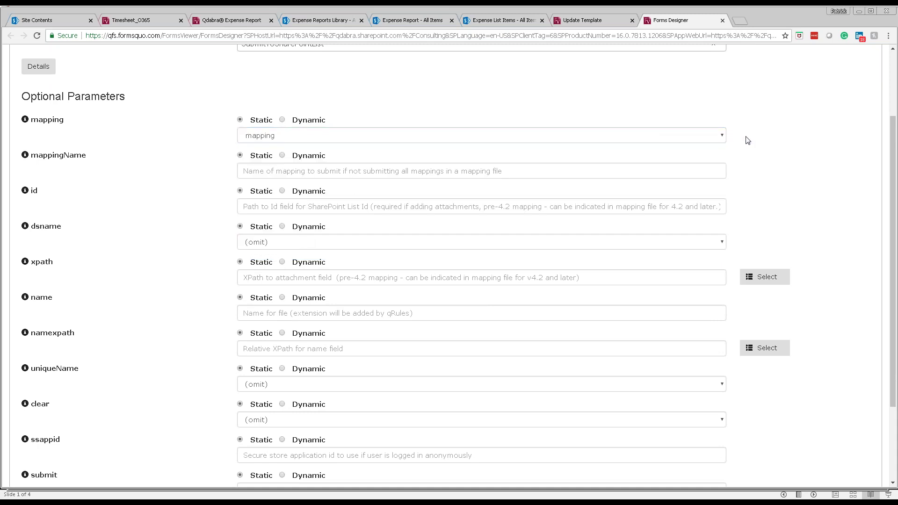
Step: Set the command's submit parameter to the ShPList connection
{"action": "scroll", "coordinate": [748, 140], "scroll_direction": "down", "scroll_amount": 2}
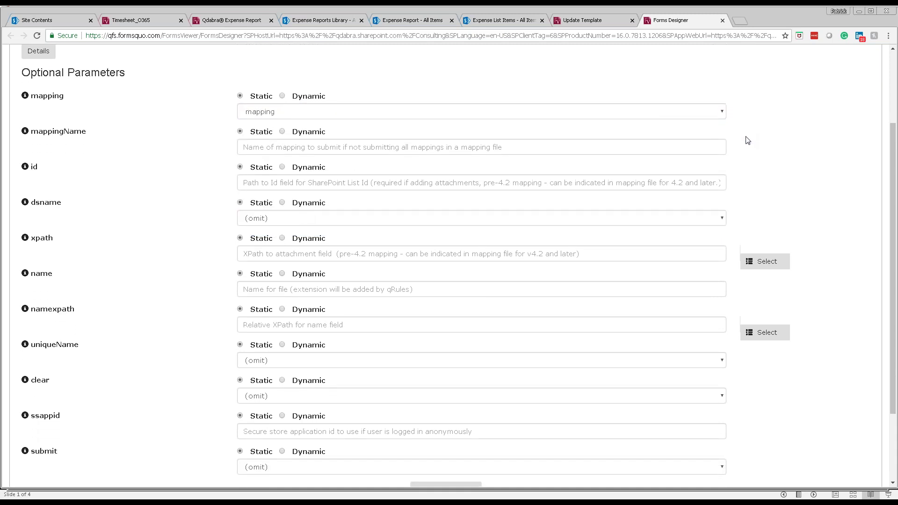
{"action": "scroll", "coordinate": [747, 140], "scroll_direction": "down", "scroll_amount": 1}
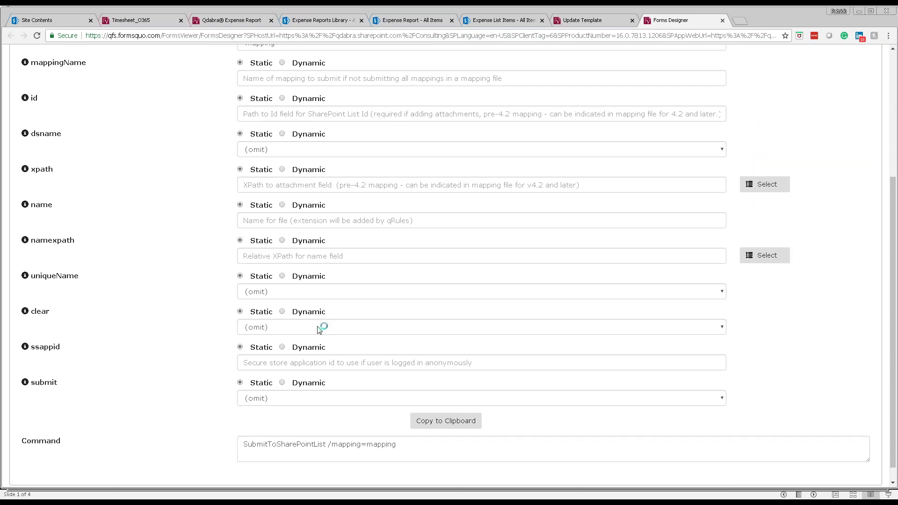
{"action": "left_click", "coordinate": [326, 398]}
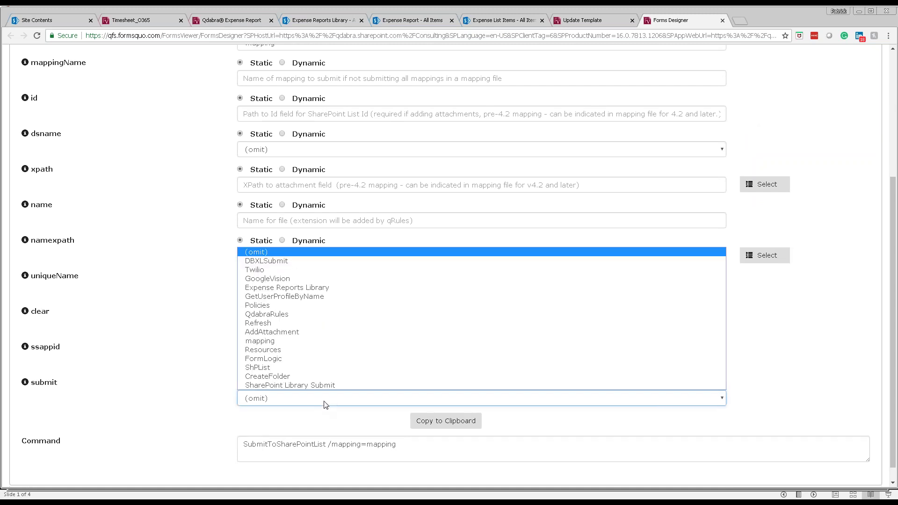
{"action": "left_click", "coordinate": [316, 385]}
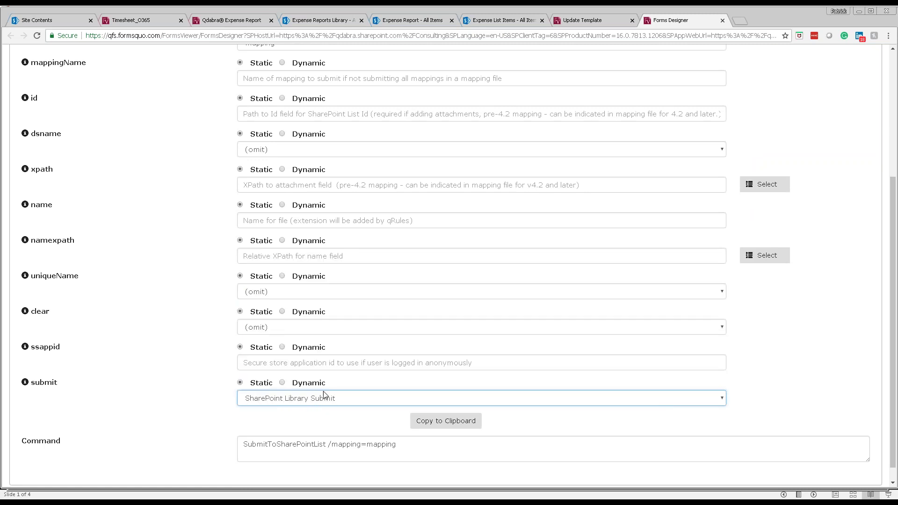
{"action": "left_click", "coordinate": [320, 397]}
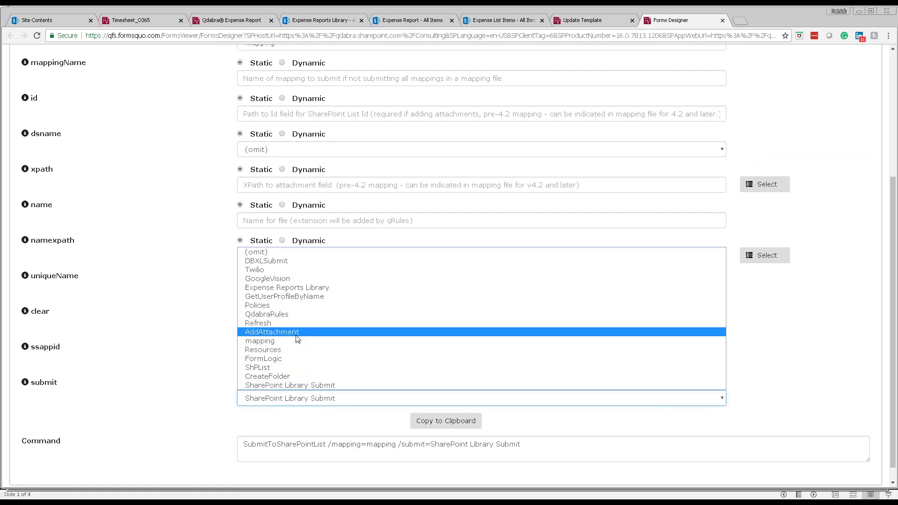
{"action": "left_click", "coordinate": [287, 368]}
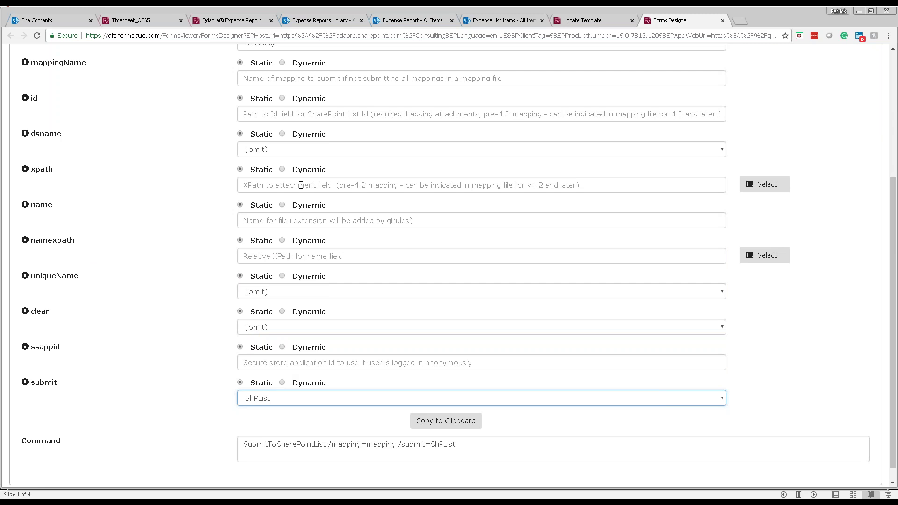
Step: Set the dsname parameter to AddAttachment and copy the generated command to the clipboard
{"action": "left_click", "coordinate": [300, 152]}
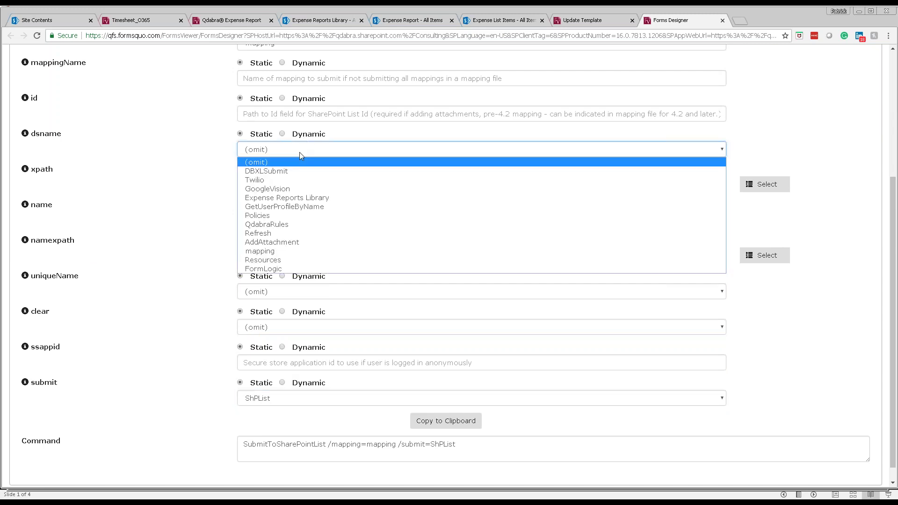
{"action": "left_click", "coordinate": [287, 243]}
{"action": "left_click", "coordinate": [349, 442]}
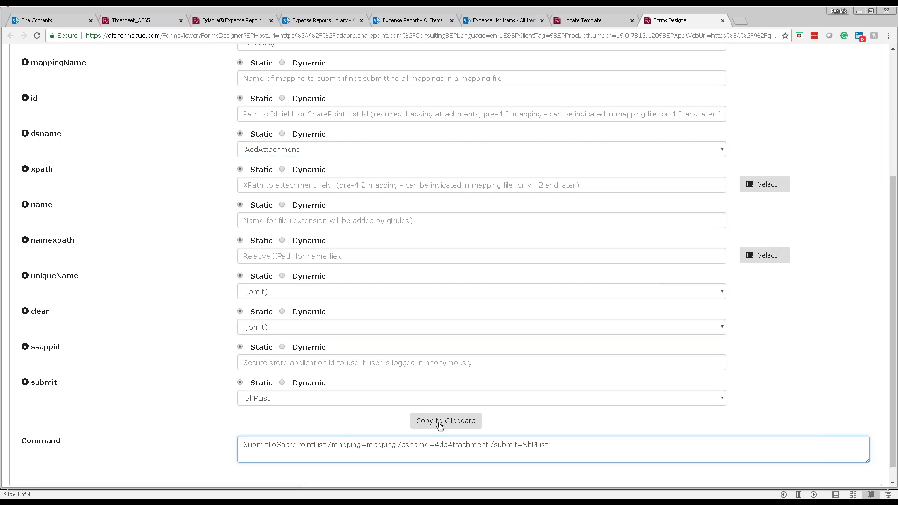
{"action": "left_click", "coordinate": [462, 424]}
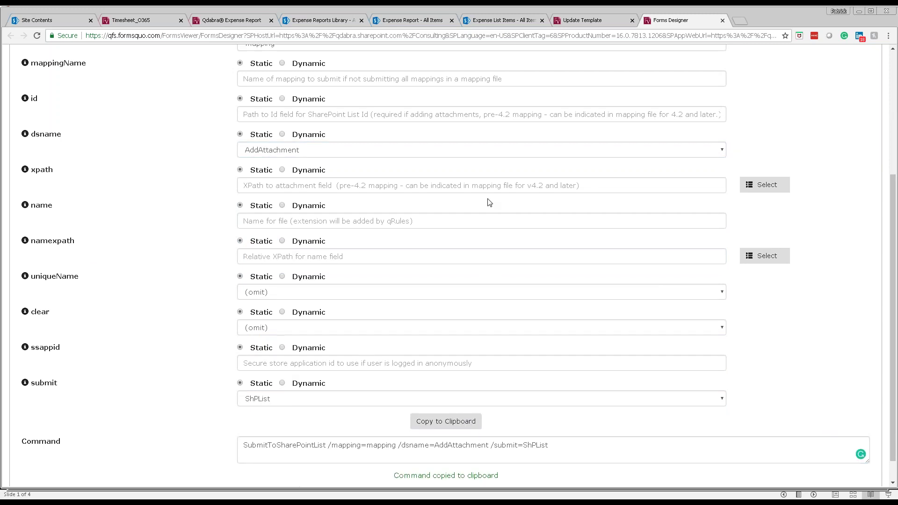
Step: Open the form's field rules for the FormLogic data source's Submit field under Util/Actions
{"action": "scroll", "coordinate": [490, 203], "scroll_direction": "up", "scroll_amount": 5}
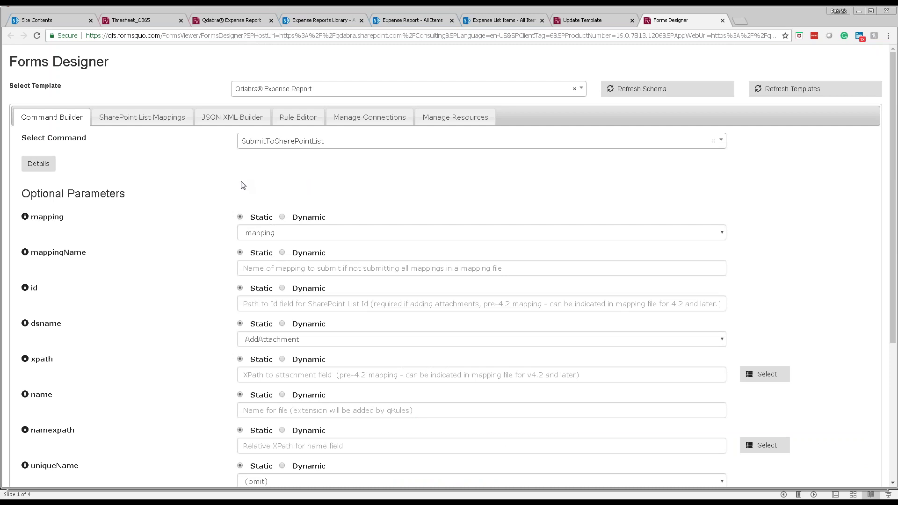
{"action": "left_click", "coordinate": [298, 119]}
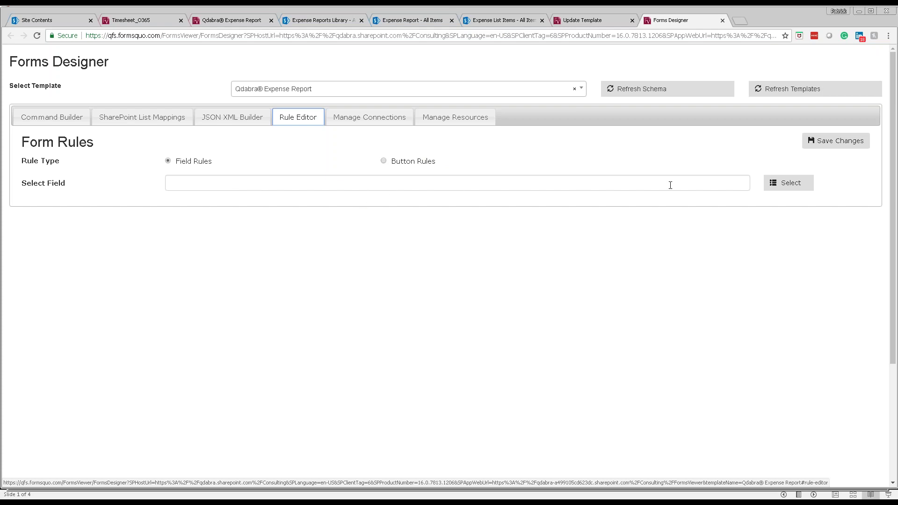
{"action": "left_click", "coordinate": [782, 190]}
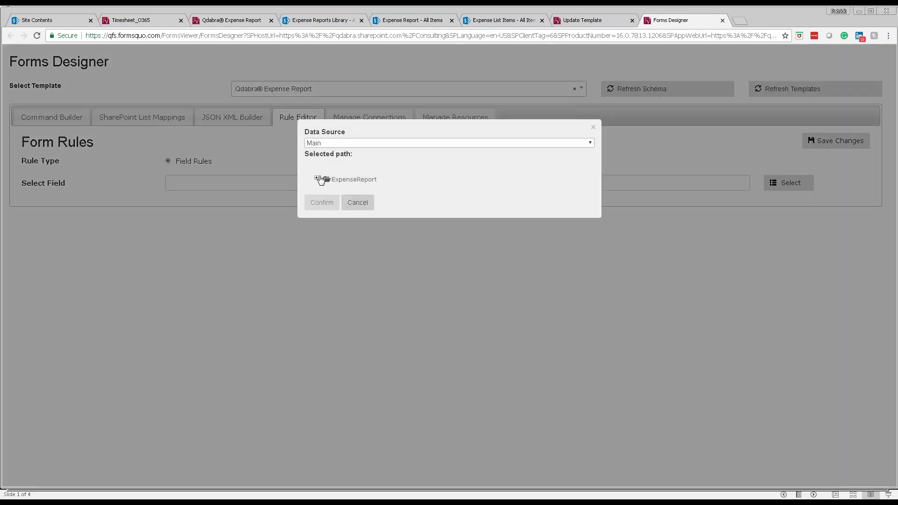
{"action": "left_click", "coordinate": [322, 143]}
{"action": "left_click", "coordinate": [338, 259]}
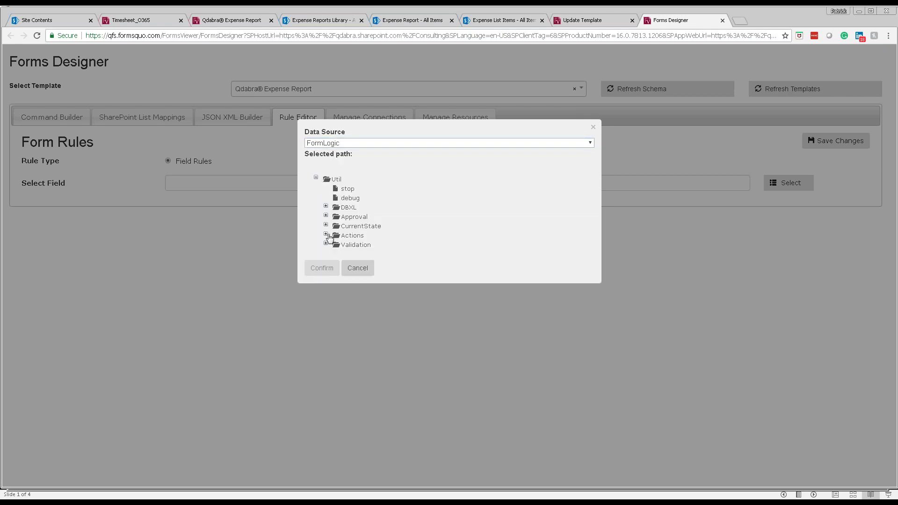
{"action": "left_click", "coordinate": [326, 235]}
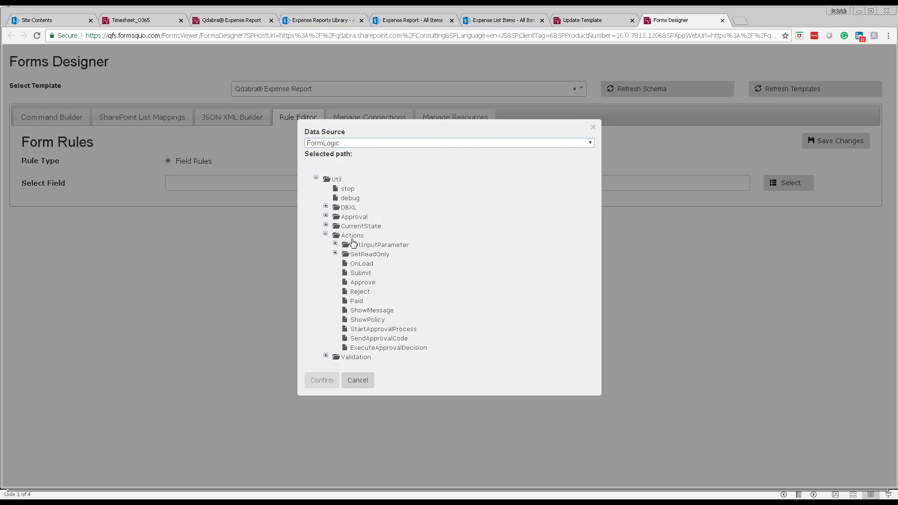
{"action": "left_click", "coordinate": [360, 275]}
{"action": "left_click", "coordinate": [326, 382]}
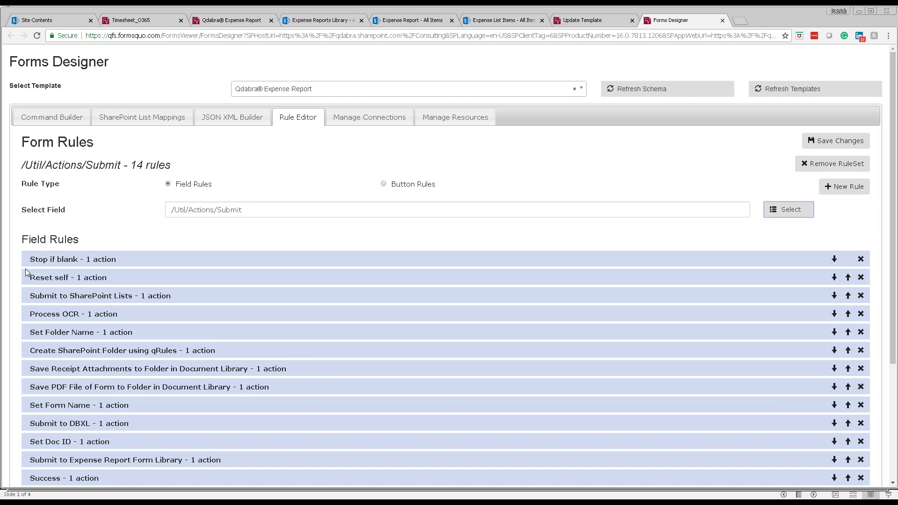
Step: Open the Submit to SharePoint Lists rule and set its action's target to the Command field of the QdabraRules data source
{"action": "left_click", "coordinate": [200, 295]}
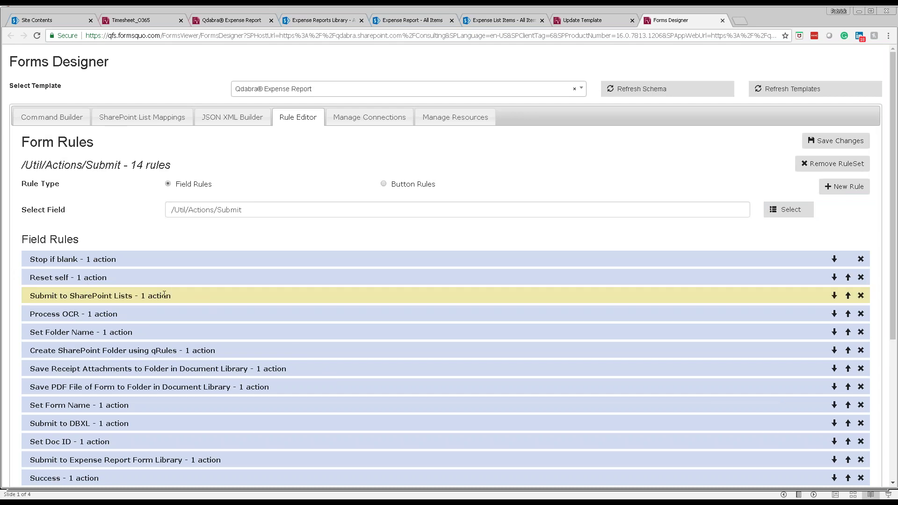
{"action": "scroll", "coordinate": [165, 295], "scroll_direction": "down", "scroll_amount": 2}
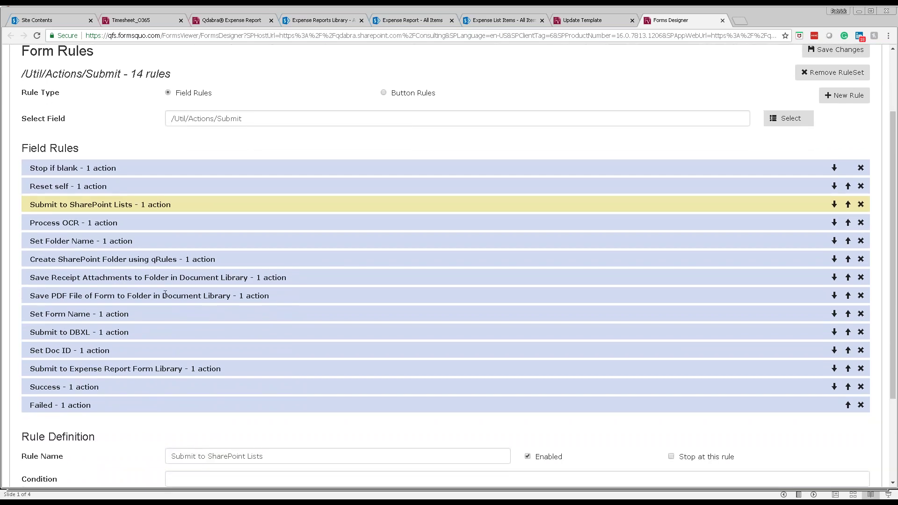
{"action": "scroll", "coordinate": [170, 281], "scroll_direction": "down", "scroll_amount": 3}
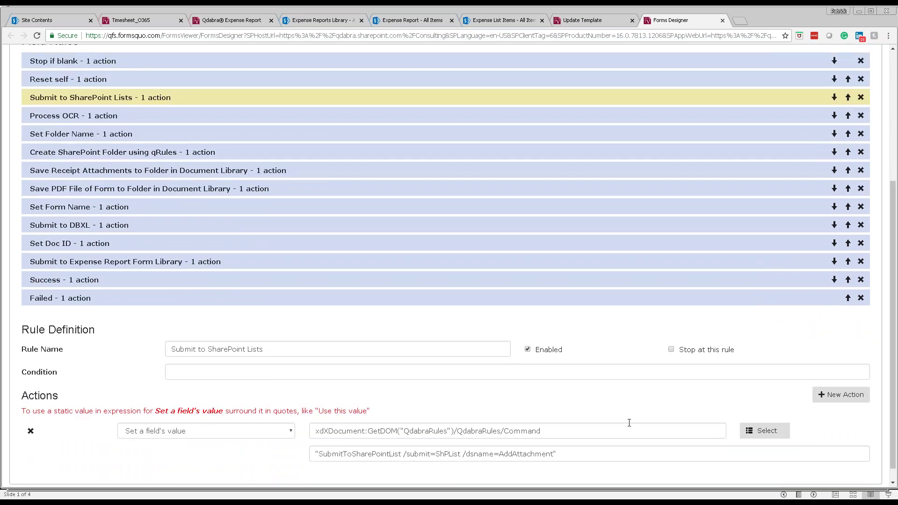
{"action": "scroll", "coordinate": [511, 440], "scroll_direction": "up", "scroll_amount": 1}
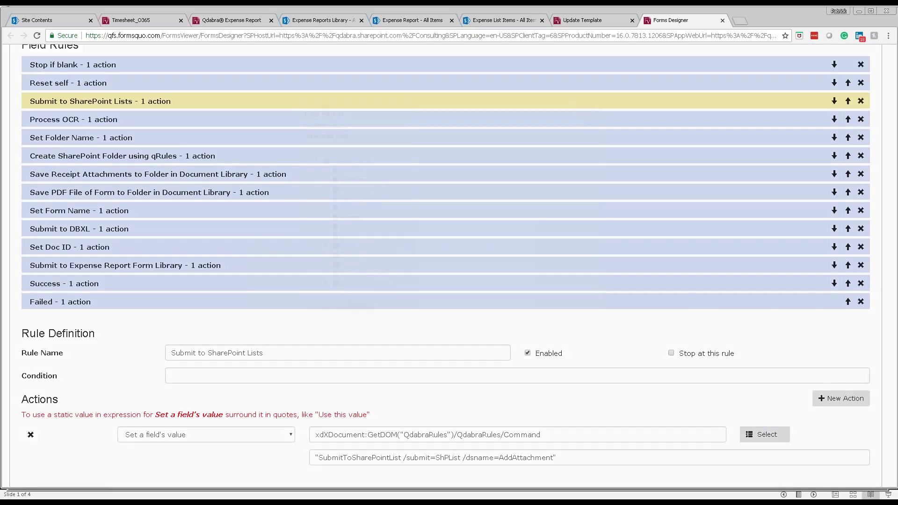
{"action": "left_click", "coordinate": [765, 433]}
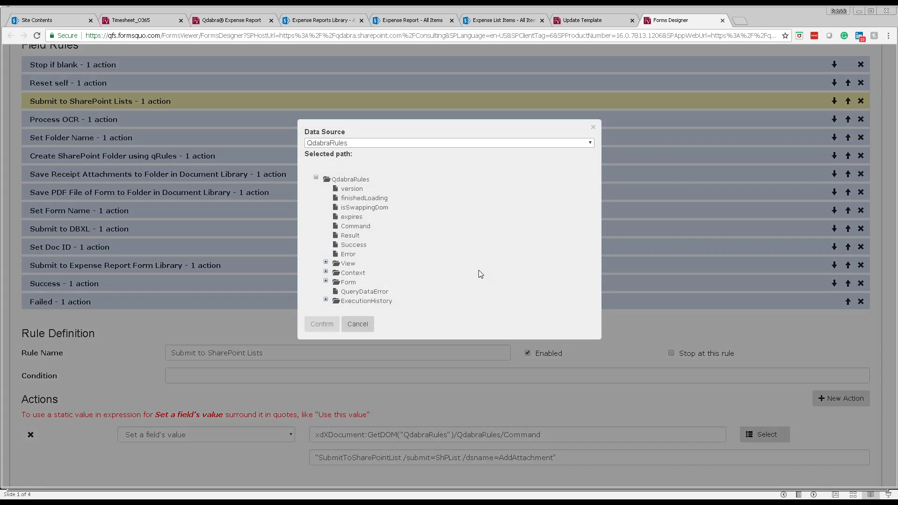
{"action": "left_click", "coordinate": [358, 225]}
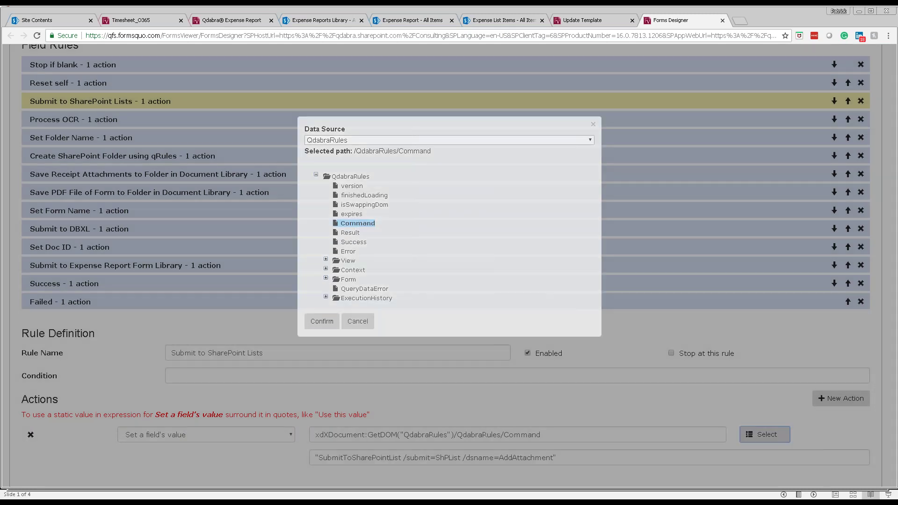
{"action": "left_click", "coordinate": [322, 320]}
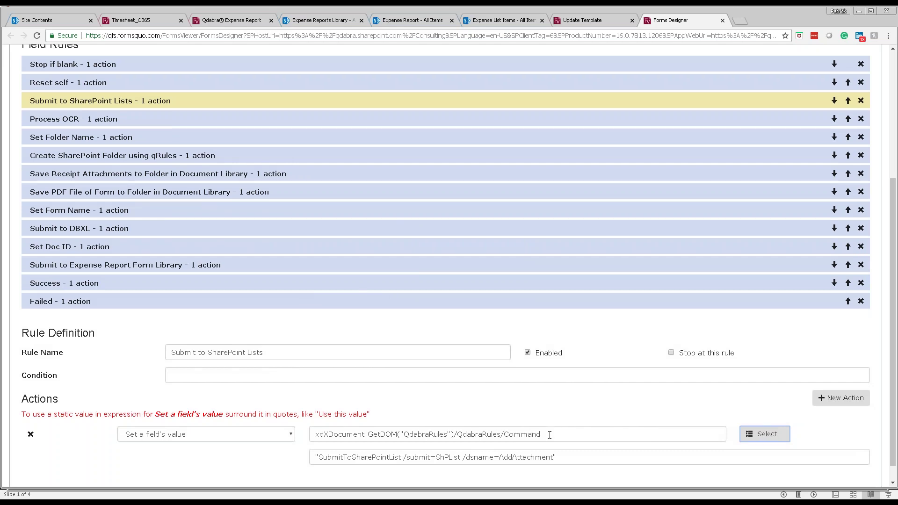
Step: Replace the quoted command in the action's value with SubmitToSharePointList /mapping=mapping /dsname=AddAttachment /submit=ShPList
{"action": "left_click", "coordinate": [578, 458]}
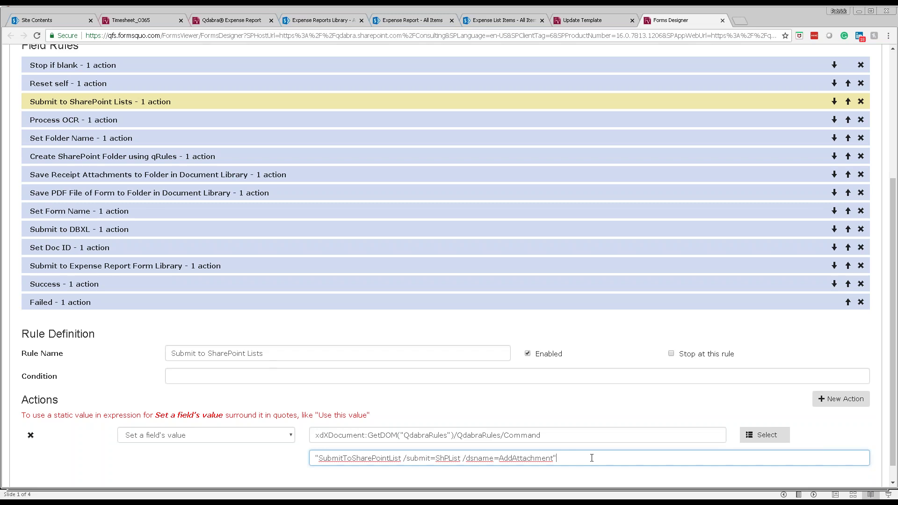
{"action": "key", "text": "ctrl+a"}
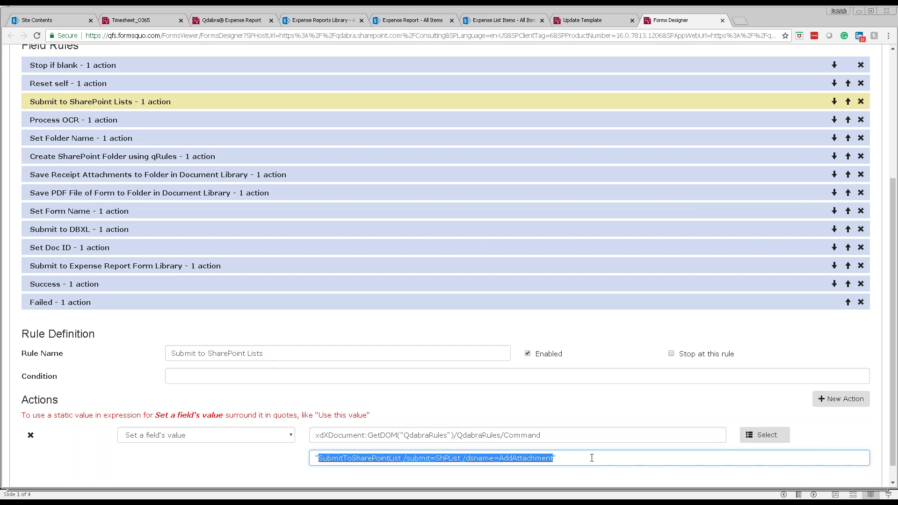
{"action": "type", "text": "SubmitToSharePointList /mapping=mapping /dsname=AddAttachment /submit=ShPList"}
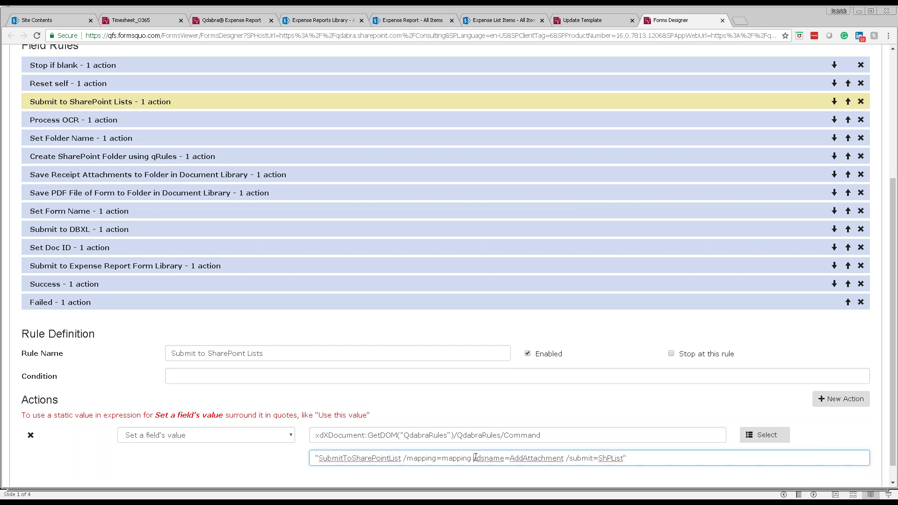
Step: Remove the /mapping=mapping parameter from the SubmitToSharePointList command in the rule action
{"action": "key", "text": "ctrl+shift+Left"}
{"action": "key", "text": "ctrl+shift+Left"}
{"action": "key", "text": "ctrl+shift+Left"}
{"action": "key", "text": "BackSpace"}
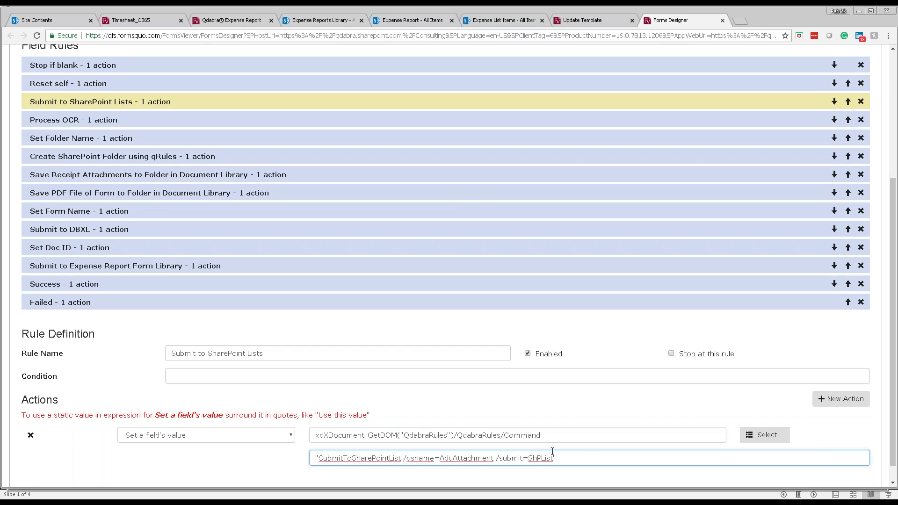
{"action": "scroll", "coordinate": [552, 452], "scroll_direction": "down", "scroll_amount": 1}
{"action": "scroll", "coordinate": [679, 409], "scroll_direction": "up", "scroll_amount": 5}
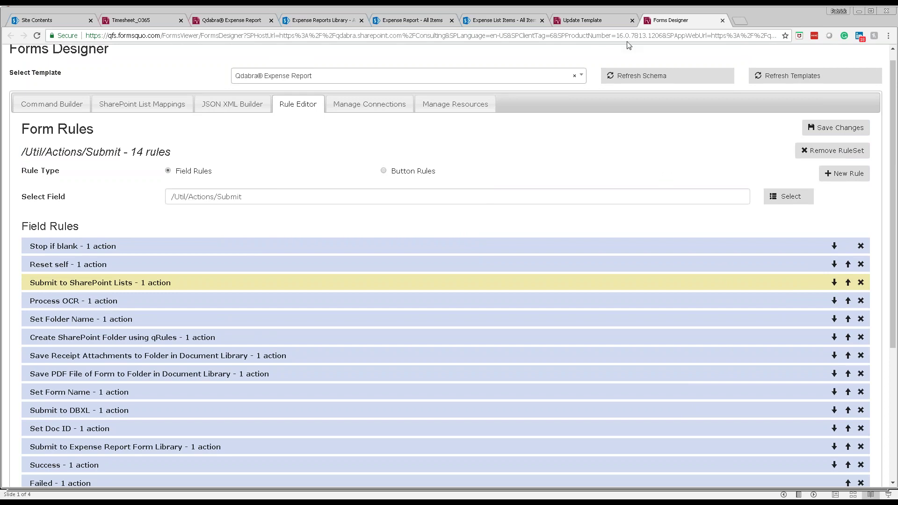
Step: Submit the filled-in Microsoft Conference expense report as final and close the resulting information message
{"action": "left_click", "coordinate": [224, 21]}
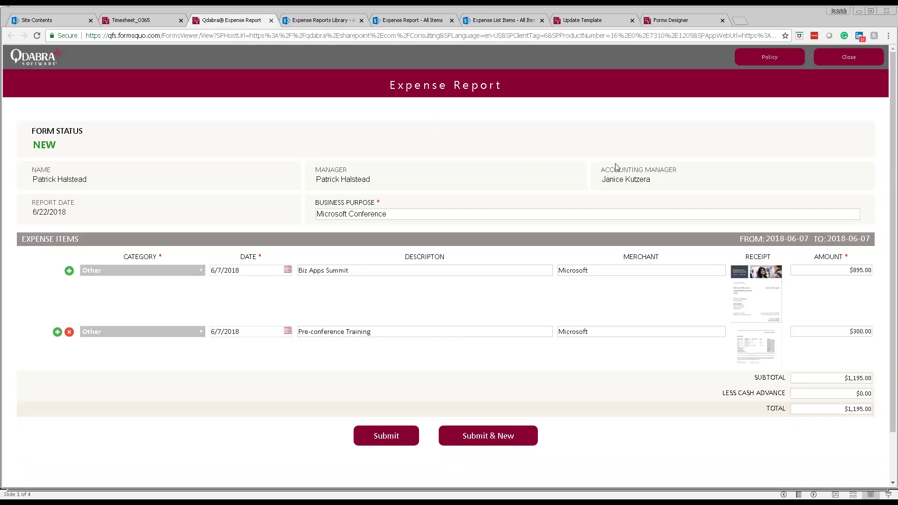
{"action": "left_click", "coordinate": [393, 436]}
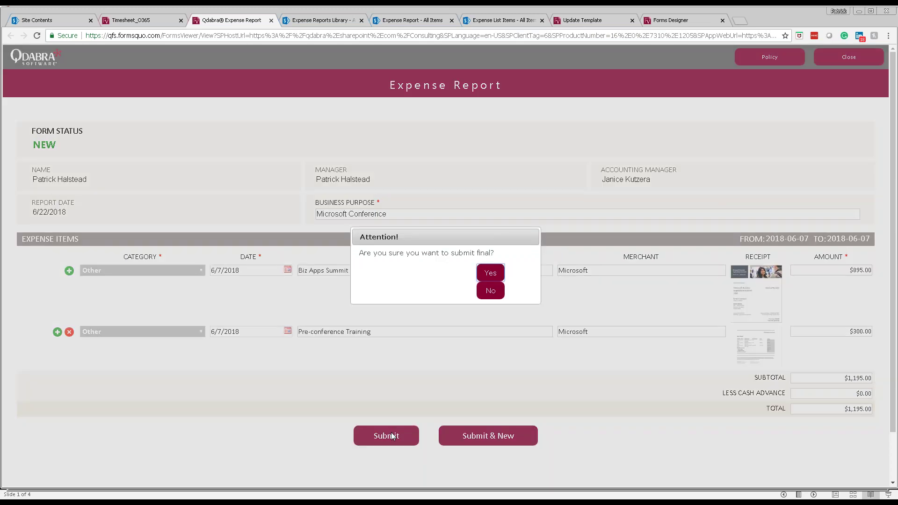
{"action": "left_click", "coordinate": [487, 271]}
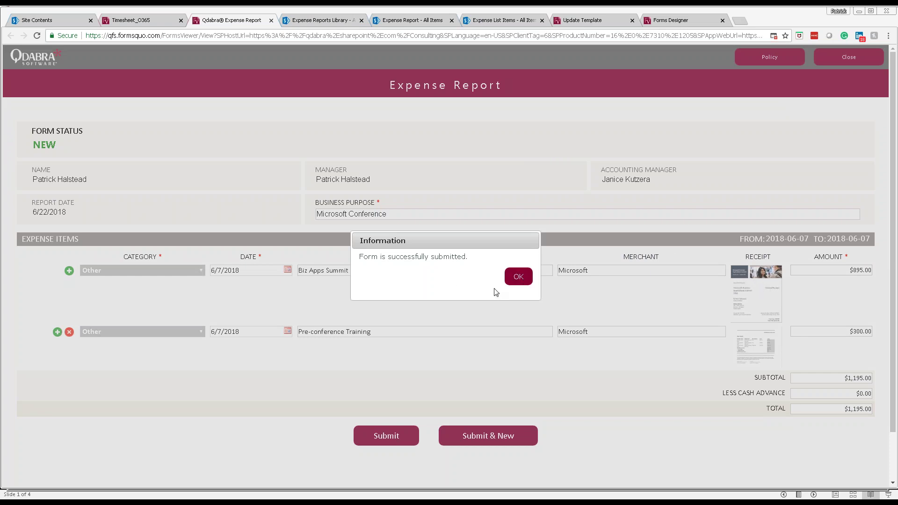
{"action": "left_click", "coordinate": [518, 278]}
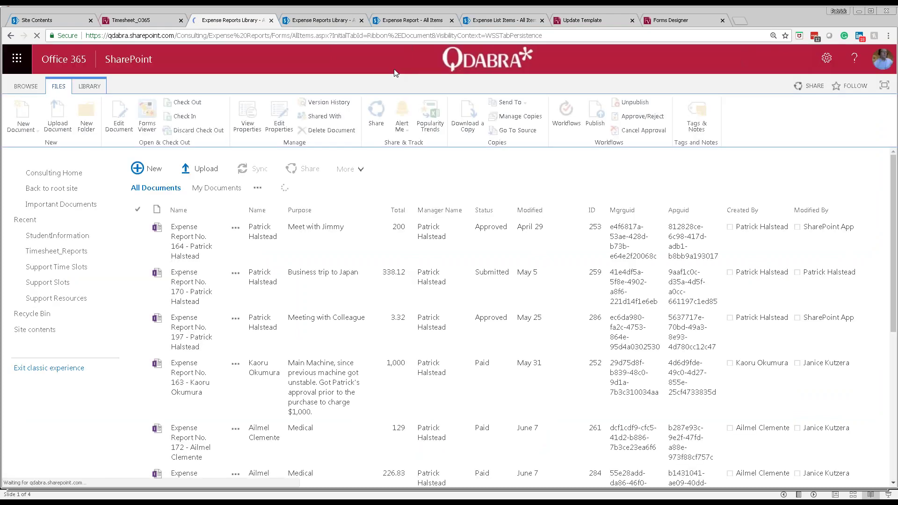
Step: Reload the Expense Report SharePoint list and select the Microsoft Conference entry
{"action": "left_click", "coordinate": [405, 21]}
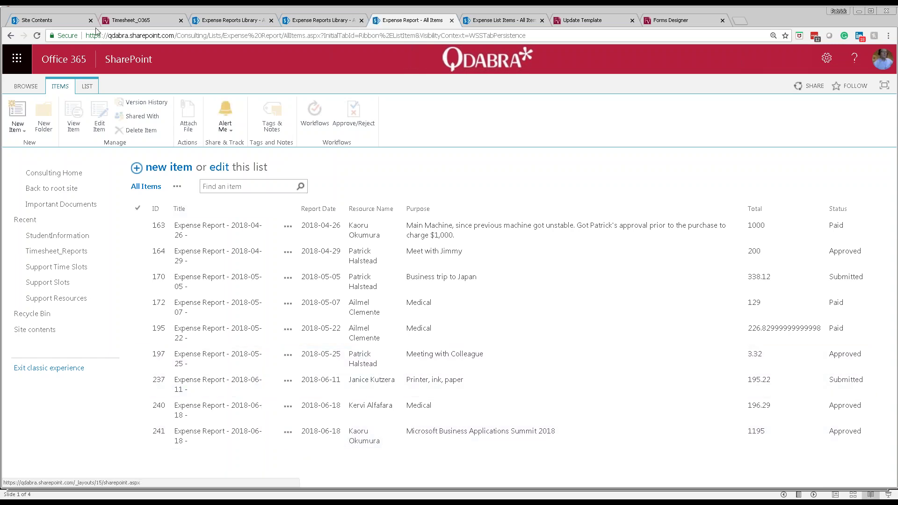
{"action": "left_click", "coordinate": [38, 36]}
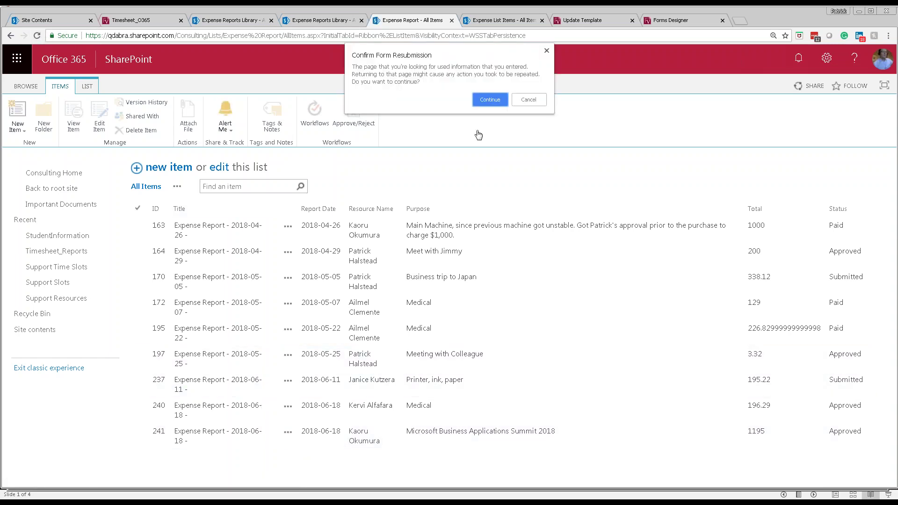
{"action": "left_click", "coordinate": [500, 99]}
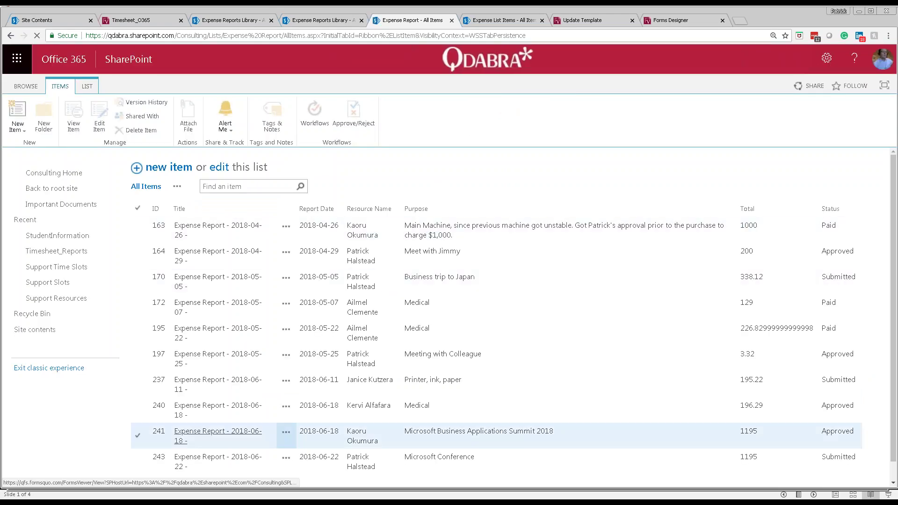
{"action": "left_click", "coordinate": [136, 460]}
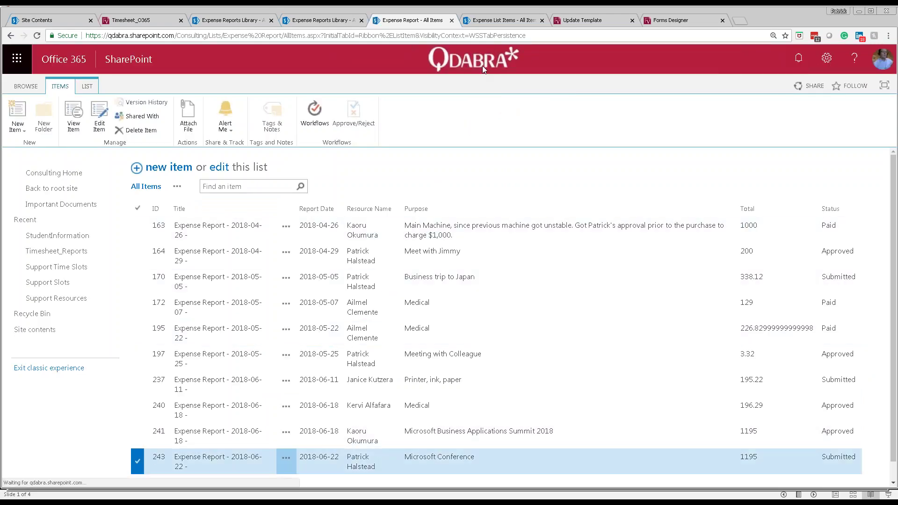
Step: Reload the Expense List Items list and locate the Biz Apps Summit and Pre-conference Training entries
{"action": "left_click", "coordinate": [505, 20]}
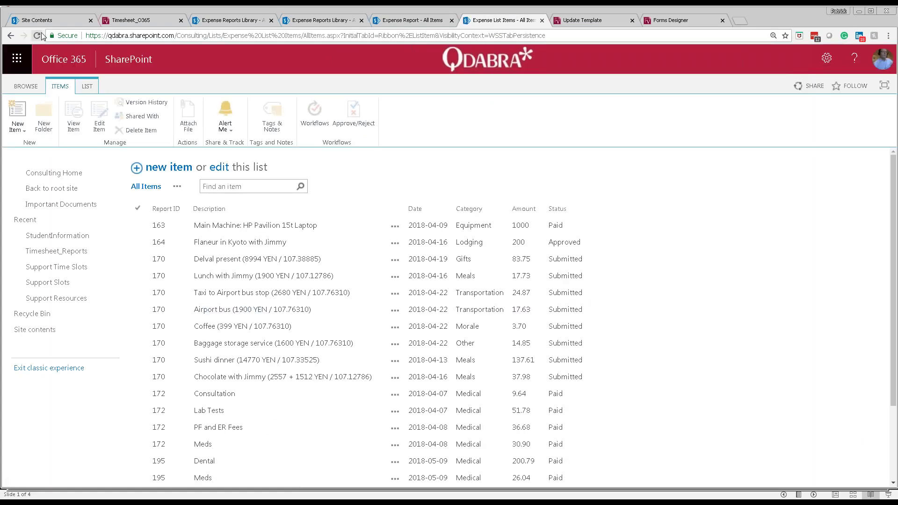
{"action": "left_click", "coordinate": [40, 35]}
{"action": "left_click", "coordinate": [489, 101]}
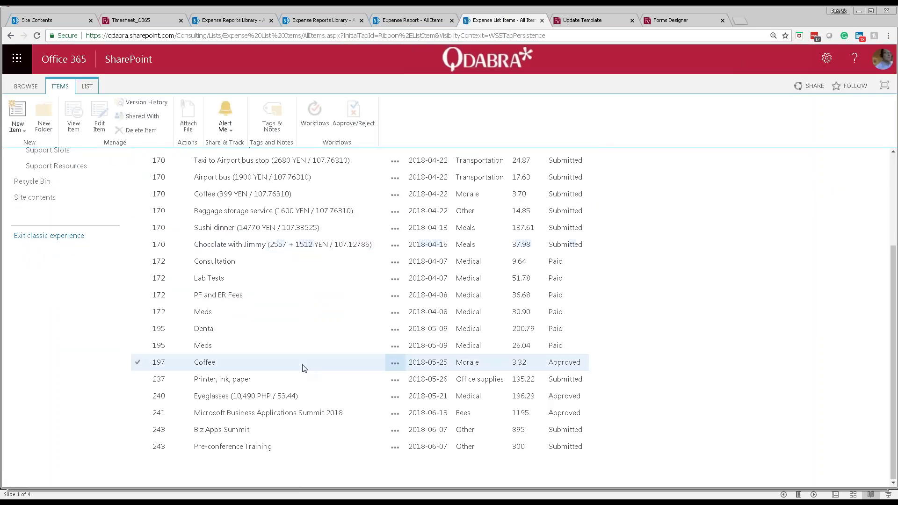
{"action": "left_click", "coordinate": [137, 430]}
{"action": "left_click", "coordinate": [137, 446]}
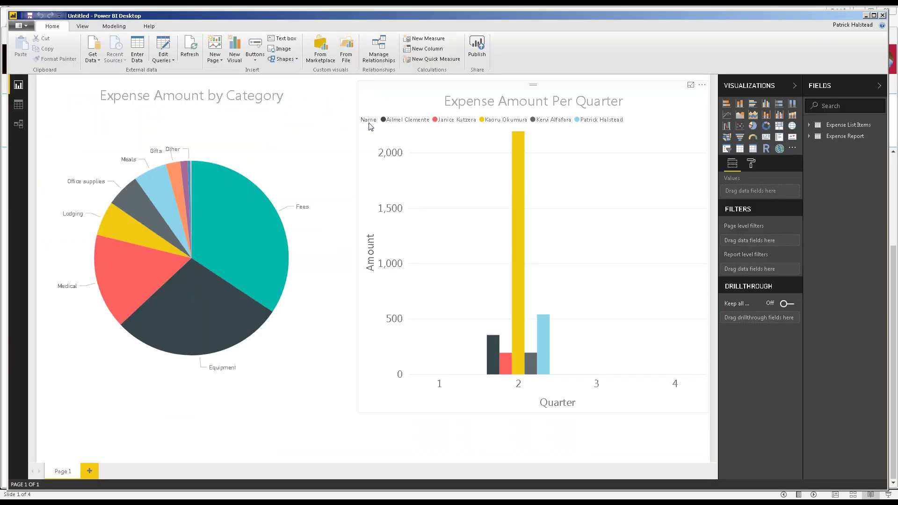
Step: Switch to Power BI Desktop, refresh the report data, and inspect the Other category slice and the submitter's second-quarter bar
{"action": "left_click", "coordinate": [197, 49]}
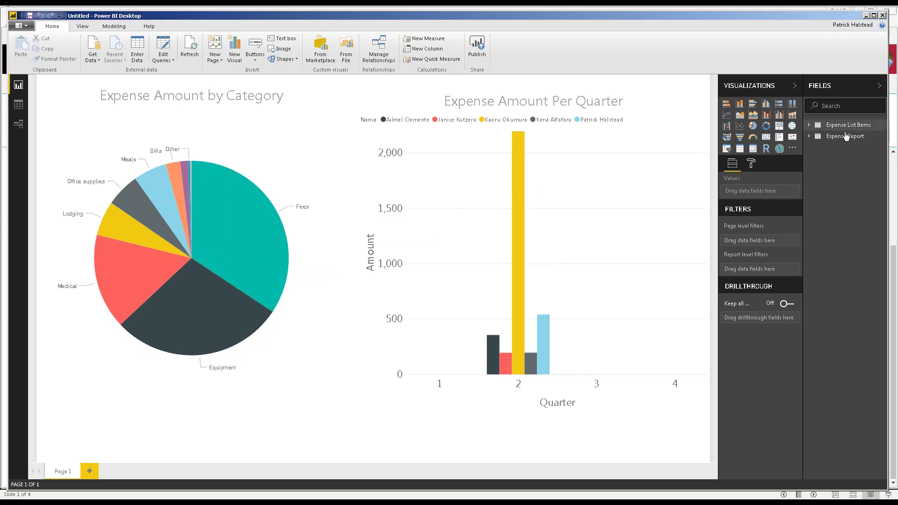
{"action": "mouse_move", "coordinate": [226, 207]}
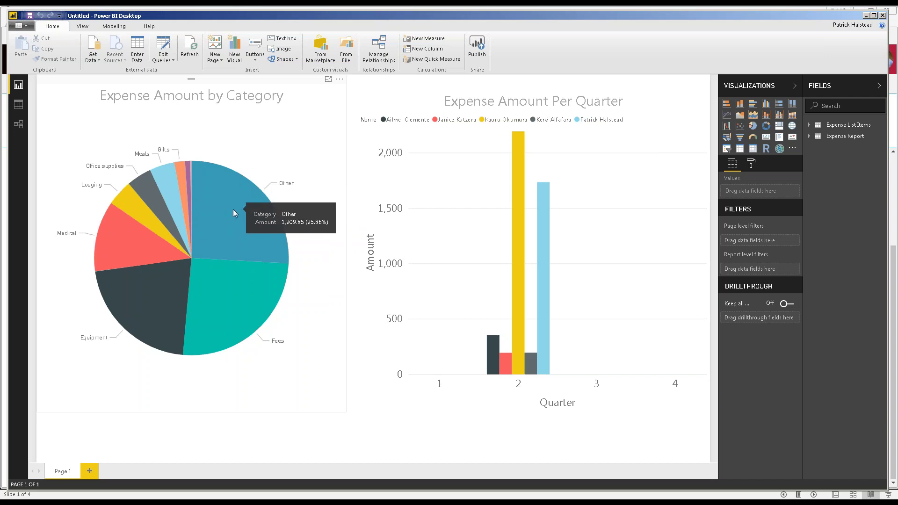
{"action": "mouse_move", "coordinate": [547, 236]}
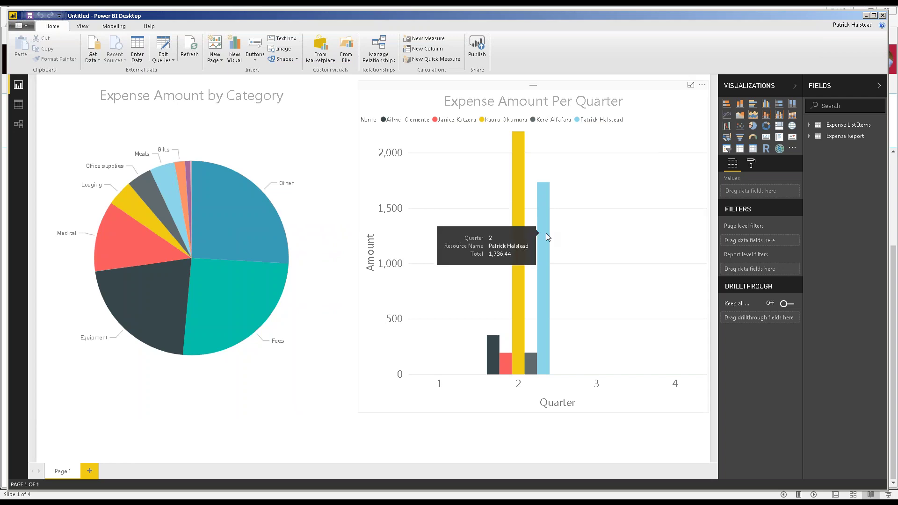